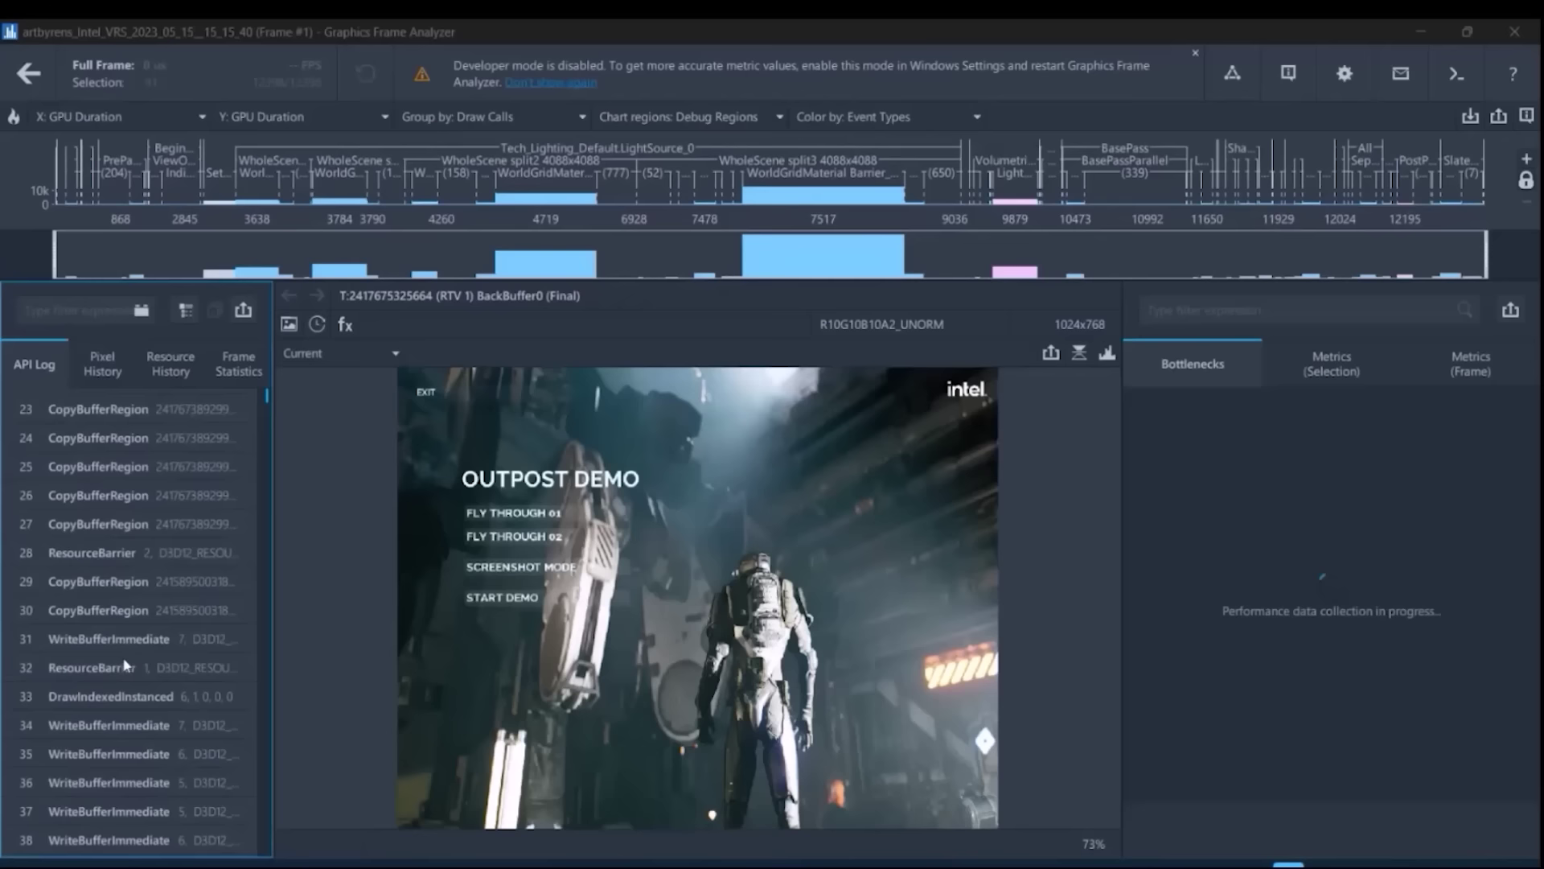
Select draw call 12142 in the timeline to show its SceneColorDeferred render target.
{"action": "left_click", "coordinate": [1369, 194]}
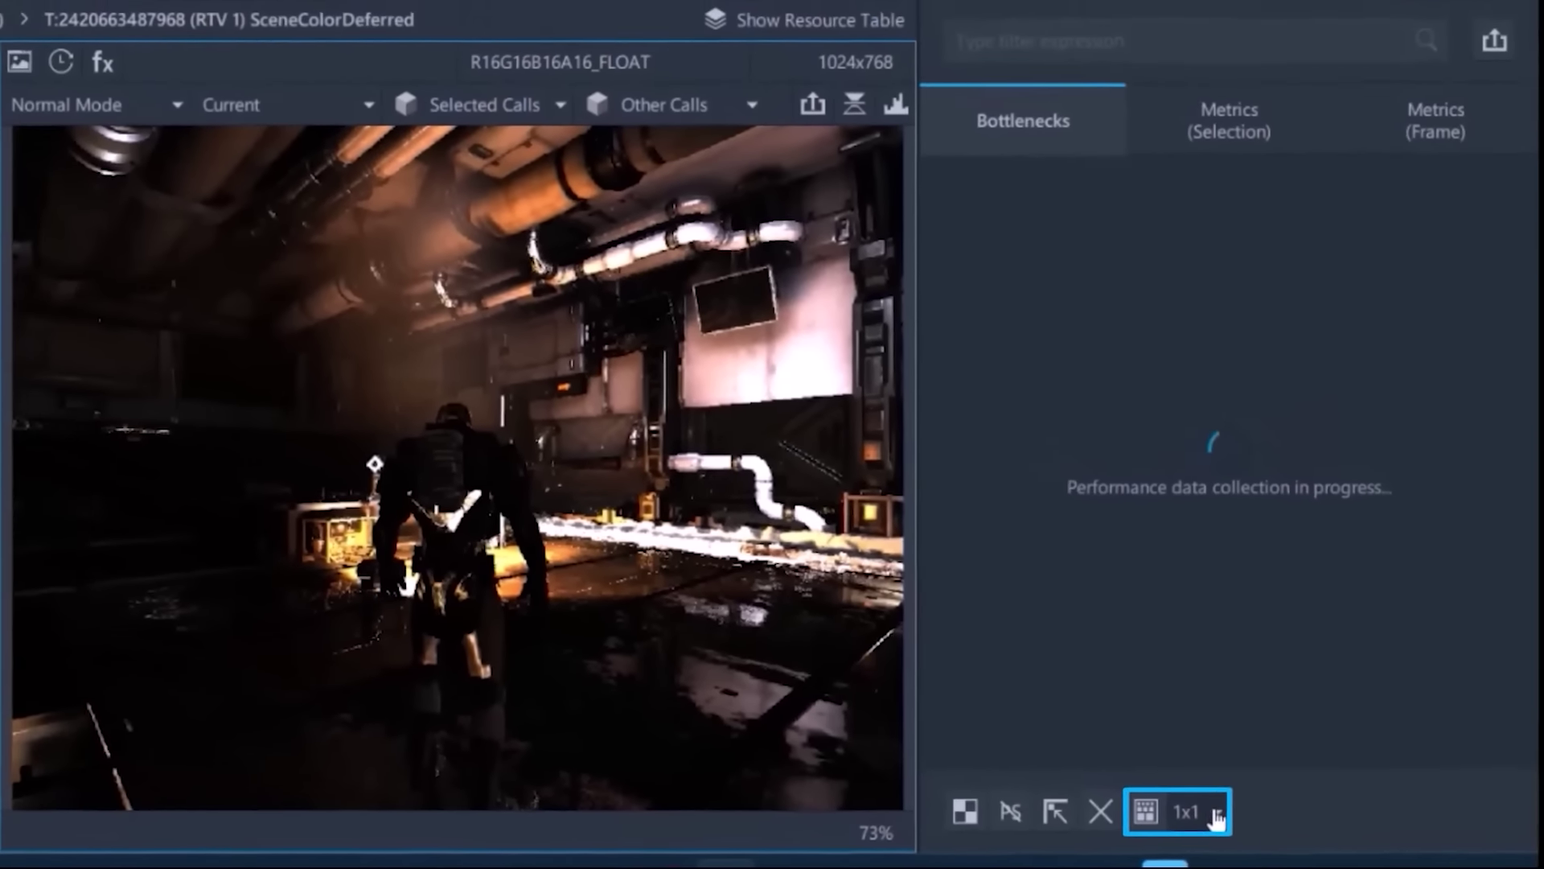
Apply a 4x4 shading rate, dropping GPU Duration from 1184 to 226 us.
{"action": "left_click", "coordinate": [1165, 803]}
{"action": "scroll", "coordinate": [1221, 820], "scroll_direction": "down", "scroll_amount": 5}
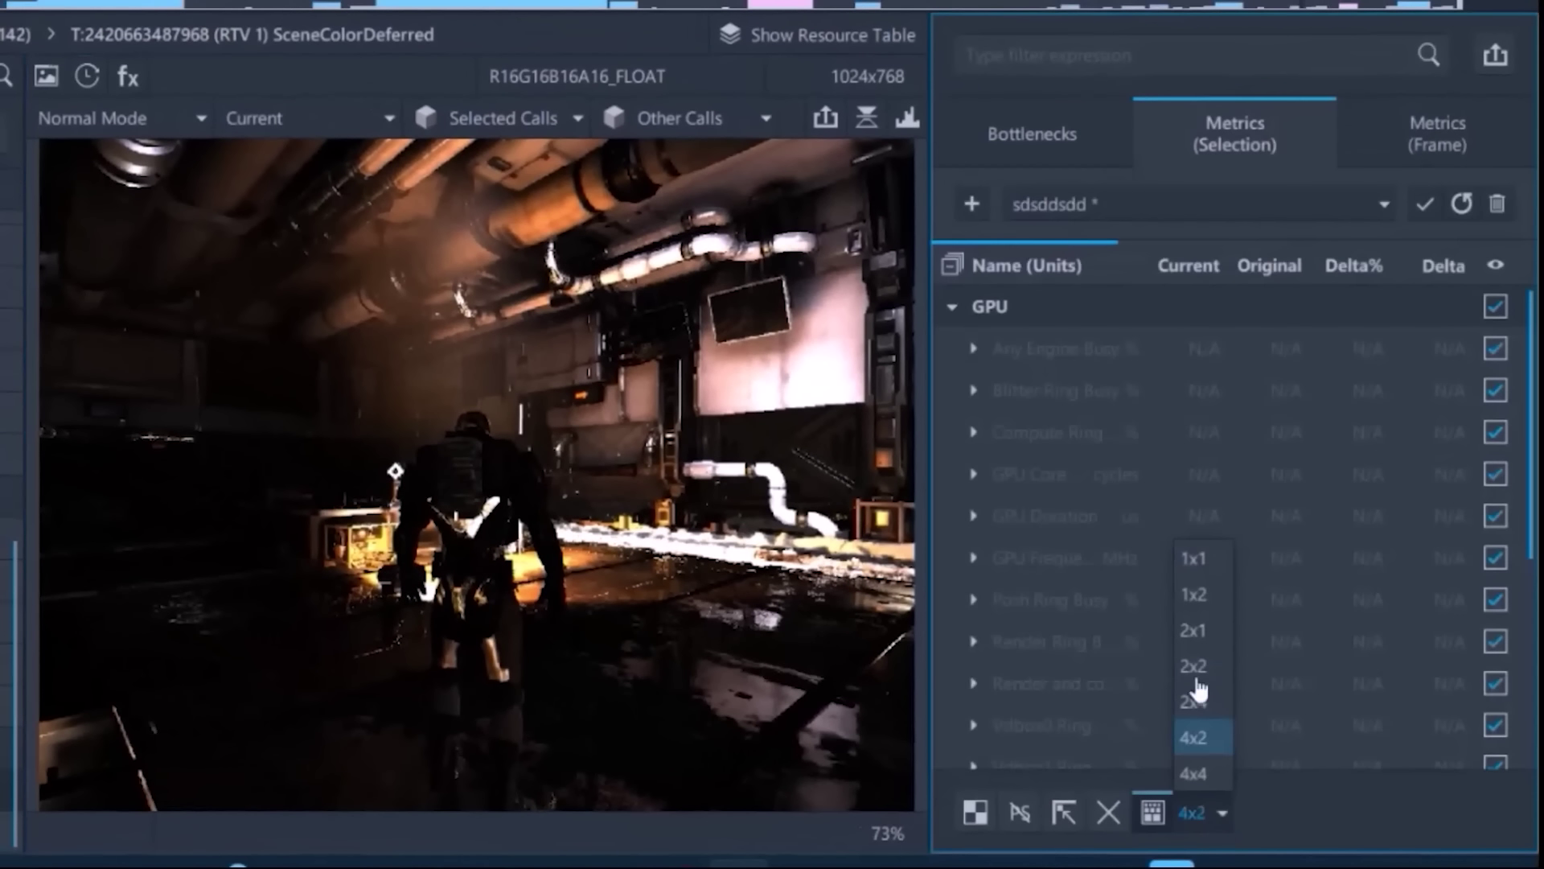
{"action": "left_click", "coordinate": [1198, 774]}
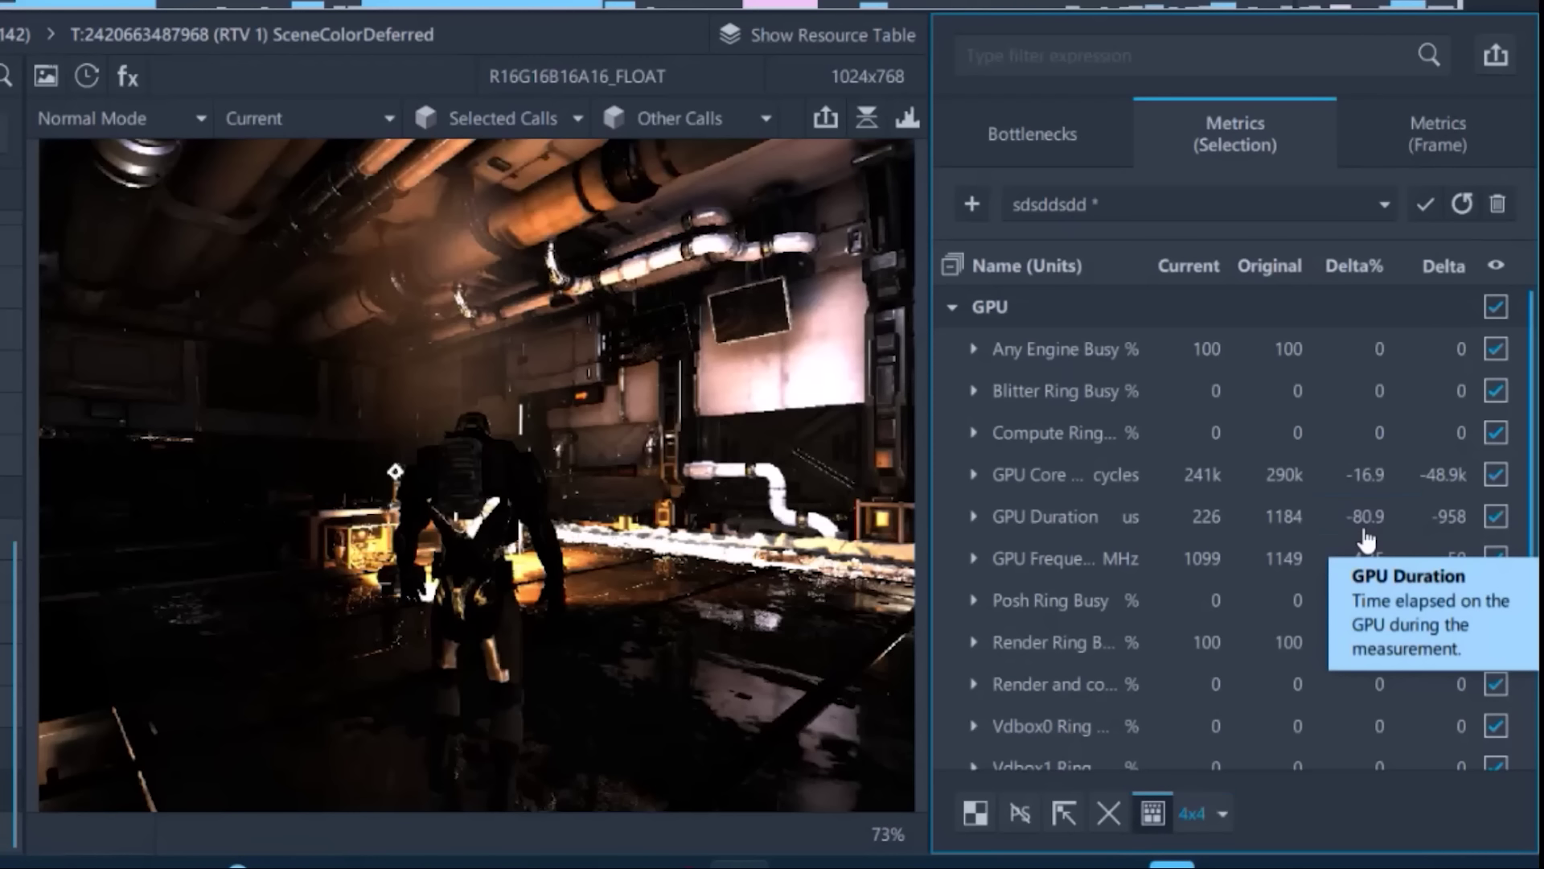
Switch the draw call's shading-rate experiment from 4x4 to 2x4.
{"action": "left_click", "coordinate": [1191, 815]}
{"action": "left_click", "coordinate": [1203, 782]}
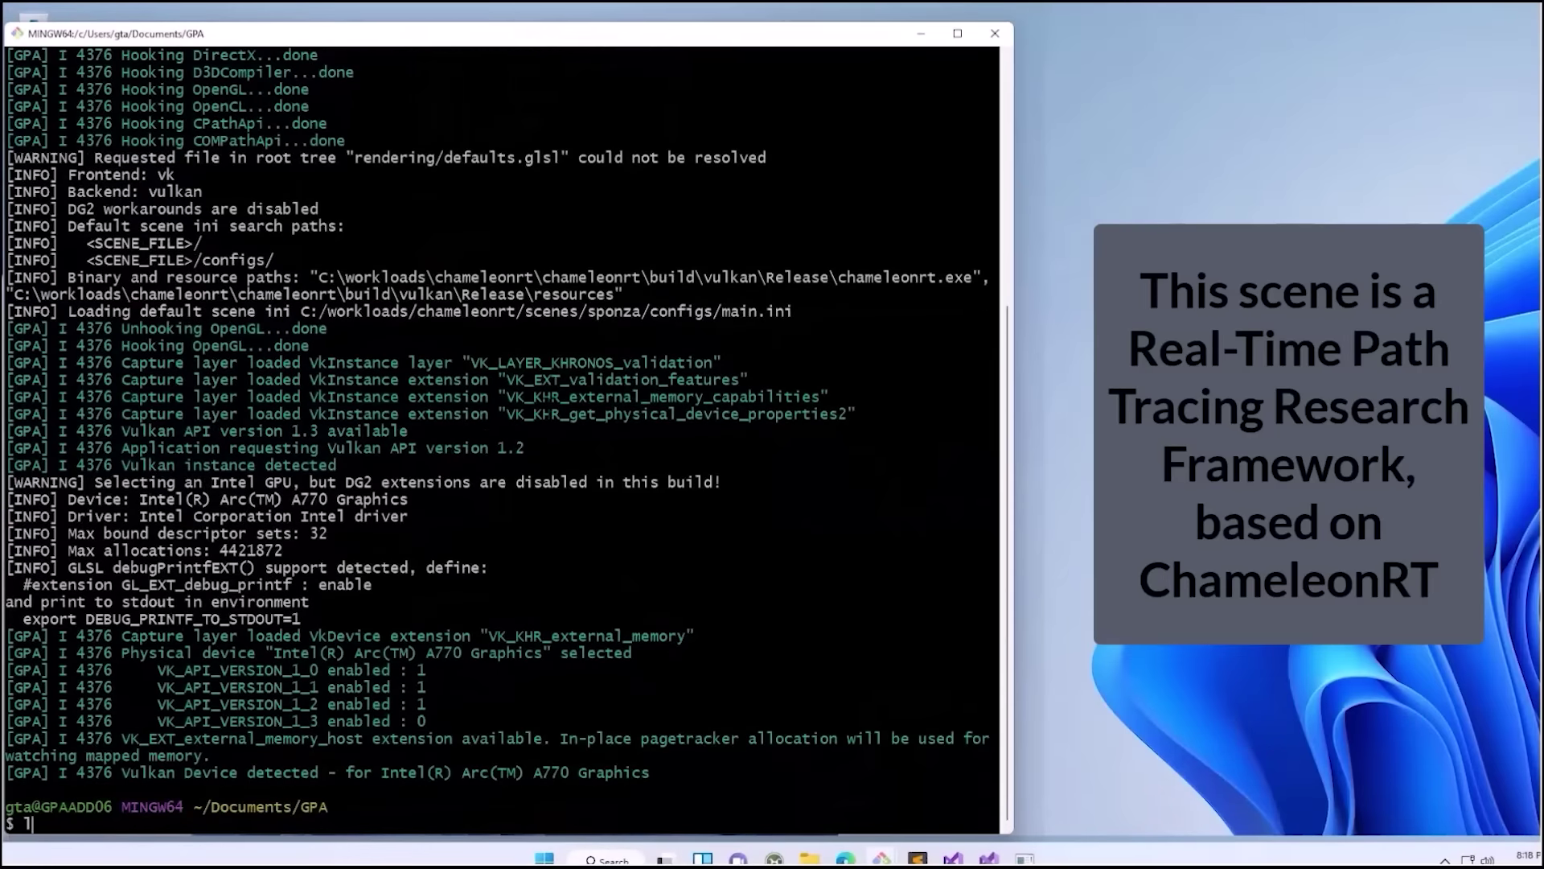
{"action": "type", "text": "s -lt"}
List captures with ls -lt, replay the newest ChameleonRT capture, and view the Experiments Pane docs.
{"action": "key", "text": "Return"}
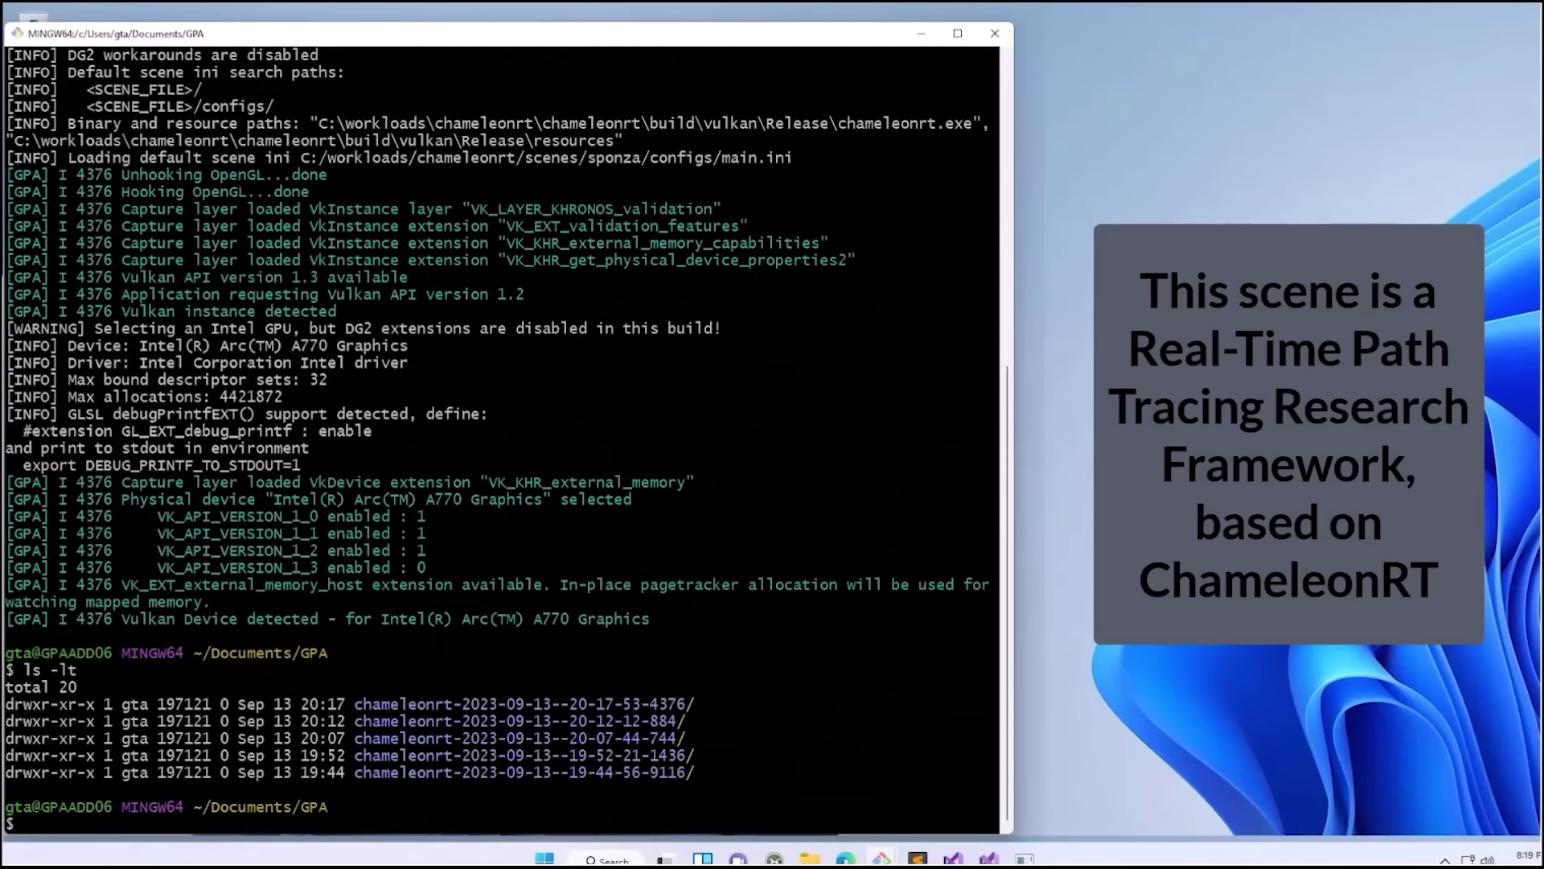
{"action": "type", "text": "/c/intel-innersource/gpa-framework/install/bin/Release/gpa/"}
{"action": "type", "text": " chameleonrt-2023-09-13--20-17-53-4376/"}
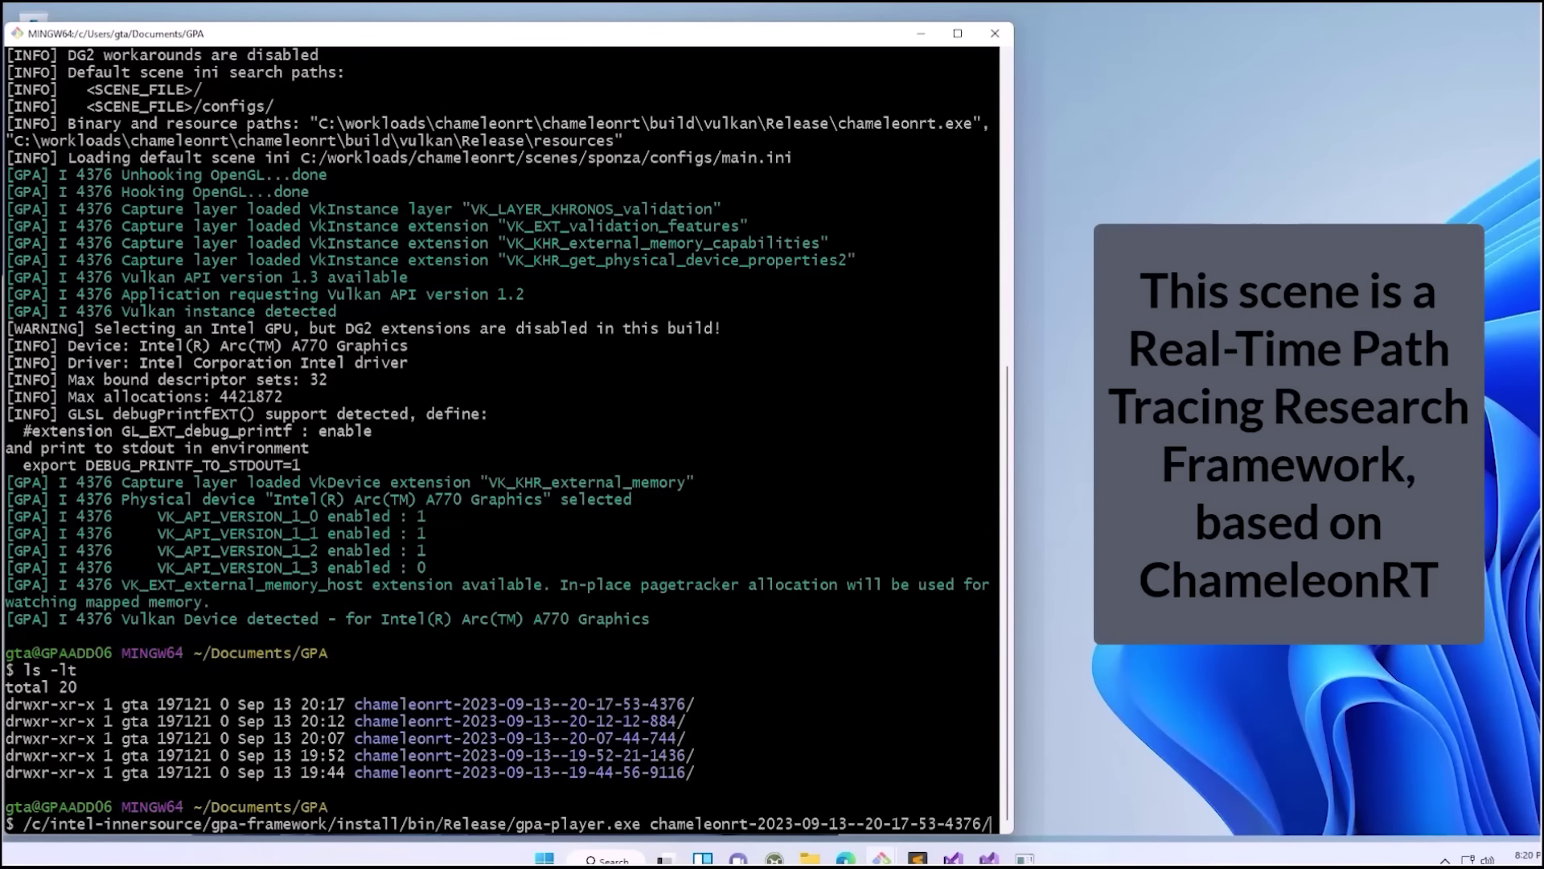
{"action": "key", "text": "Return"}
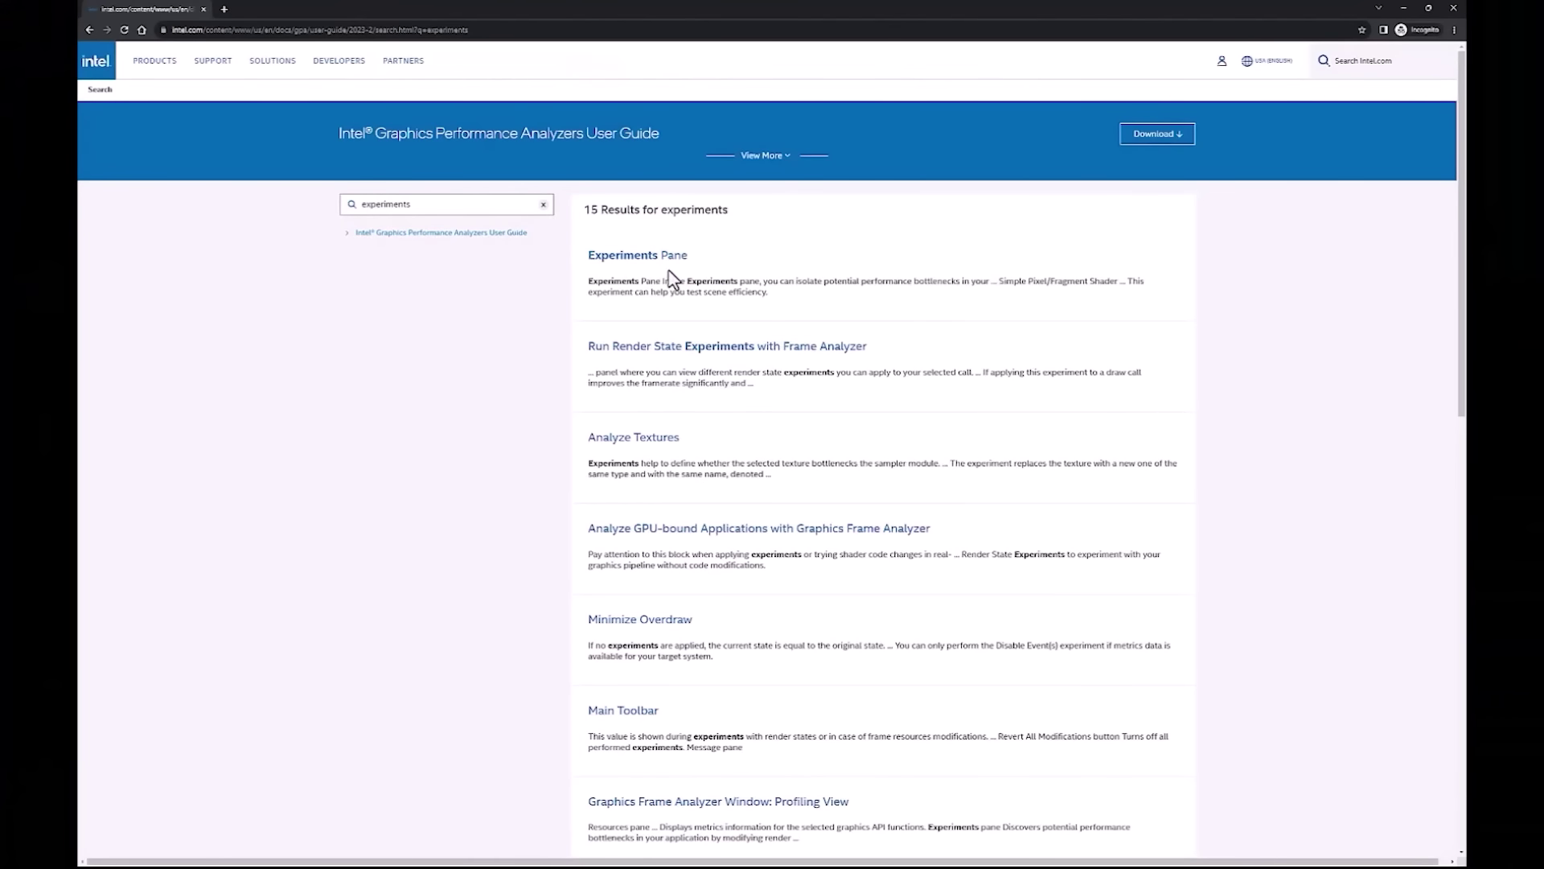
{"action": "left_click", "coordinate": [638, 255]}
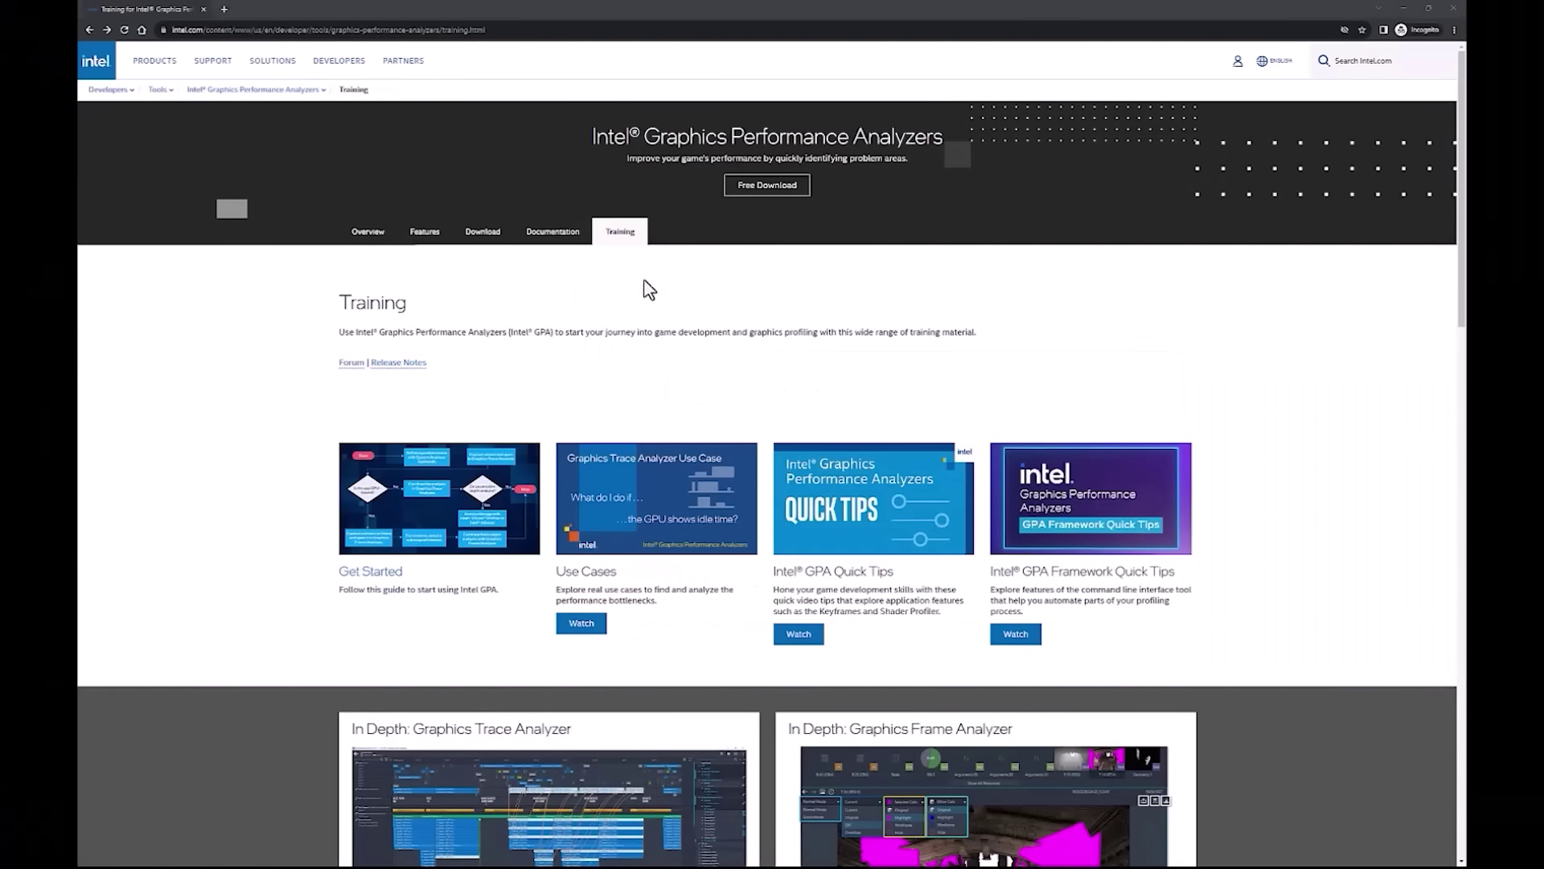
Glance at the Intel GPA Quick Tips episodes, then return to the Training page.
{"action": "left_click", "coordinate": [800, 630]}
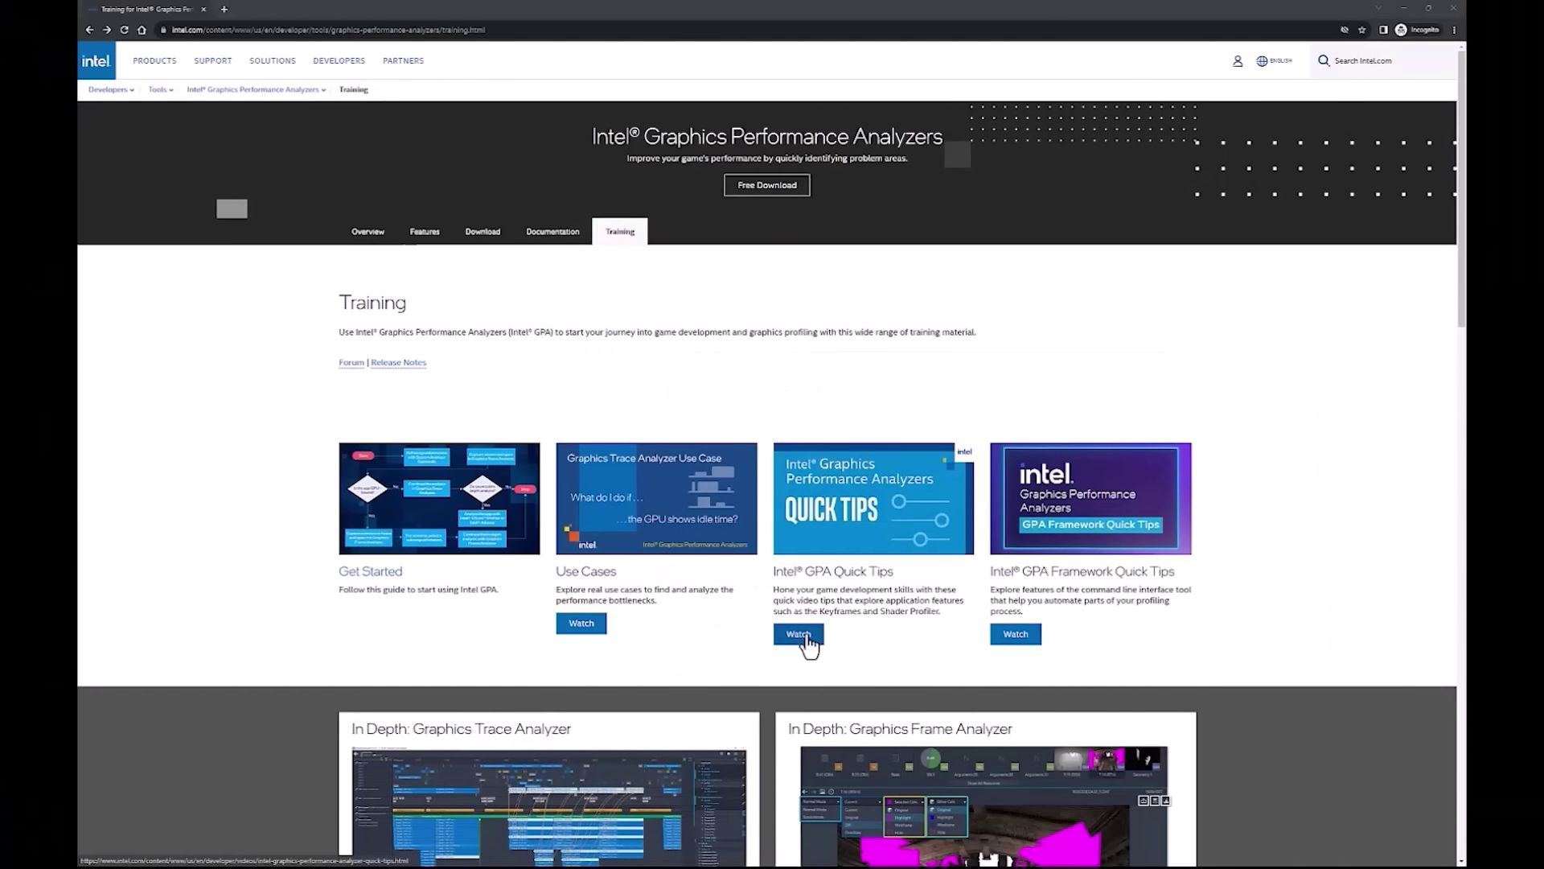
{"action": "scroll", "coordinate": [265, 350], "scroll_direction": "down", "scroll_amount": 3}
{"action": "scroll", "coordinate": [266, 350], "scroll_direction": "down", "scroll_amount": 3}
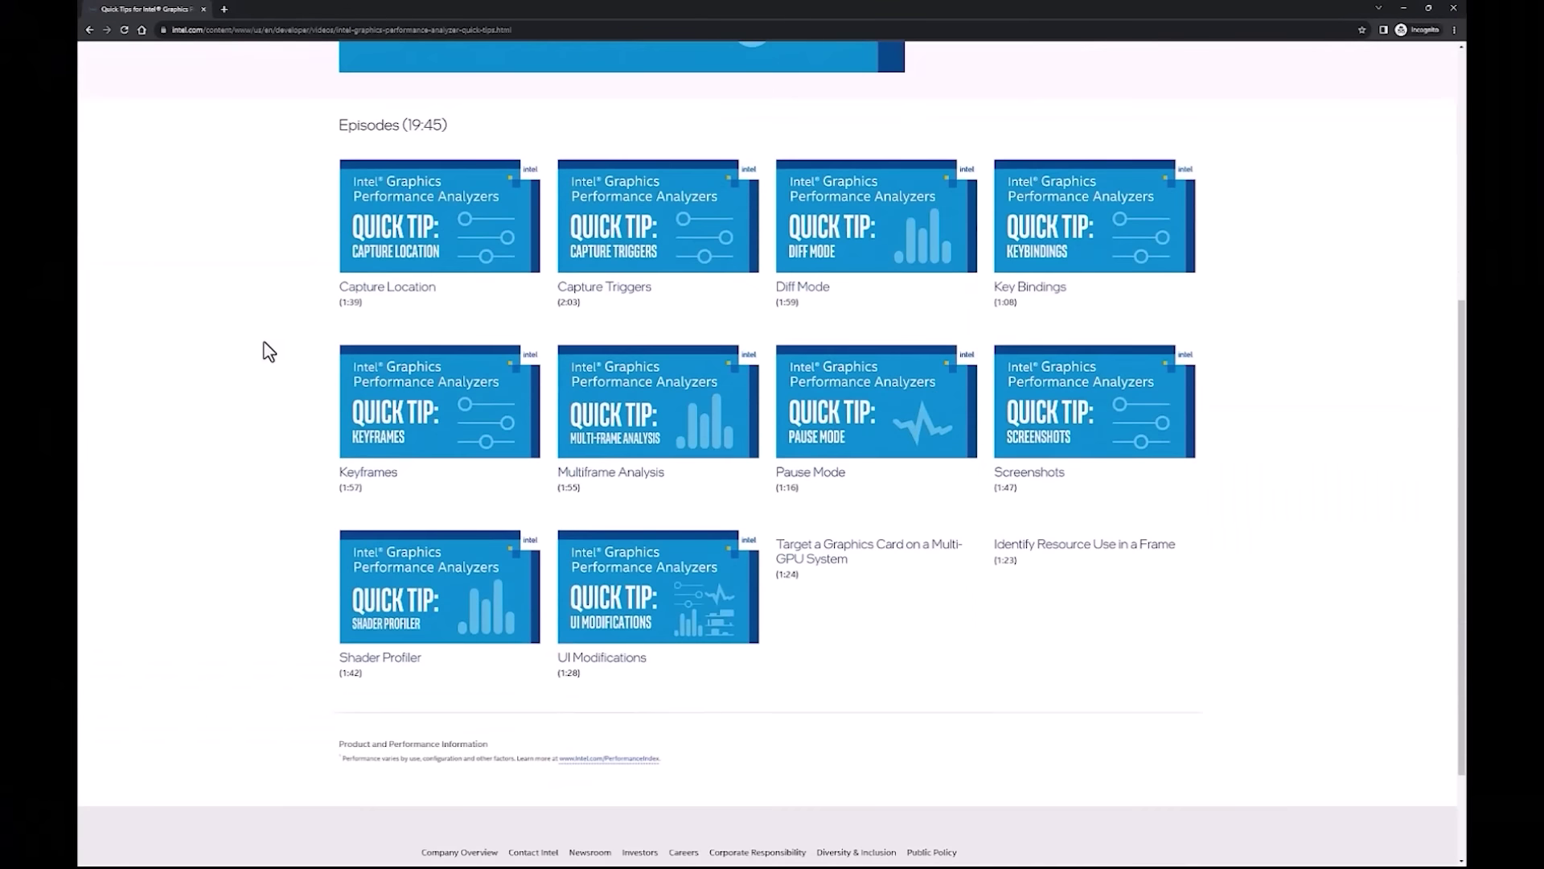
{"action": "left_click", "coordinate": [90, 29]}
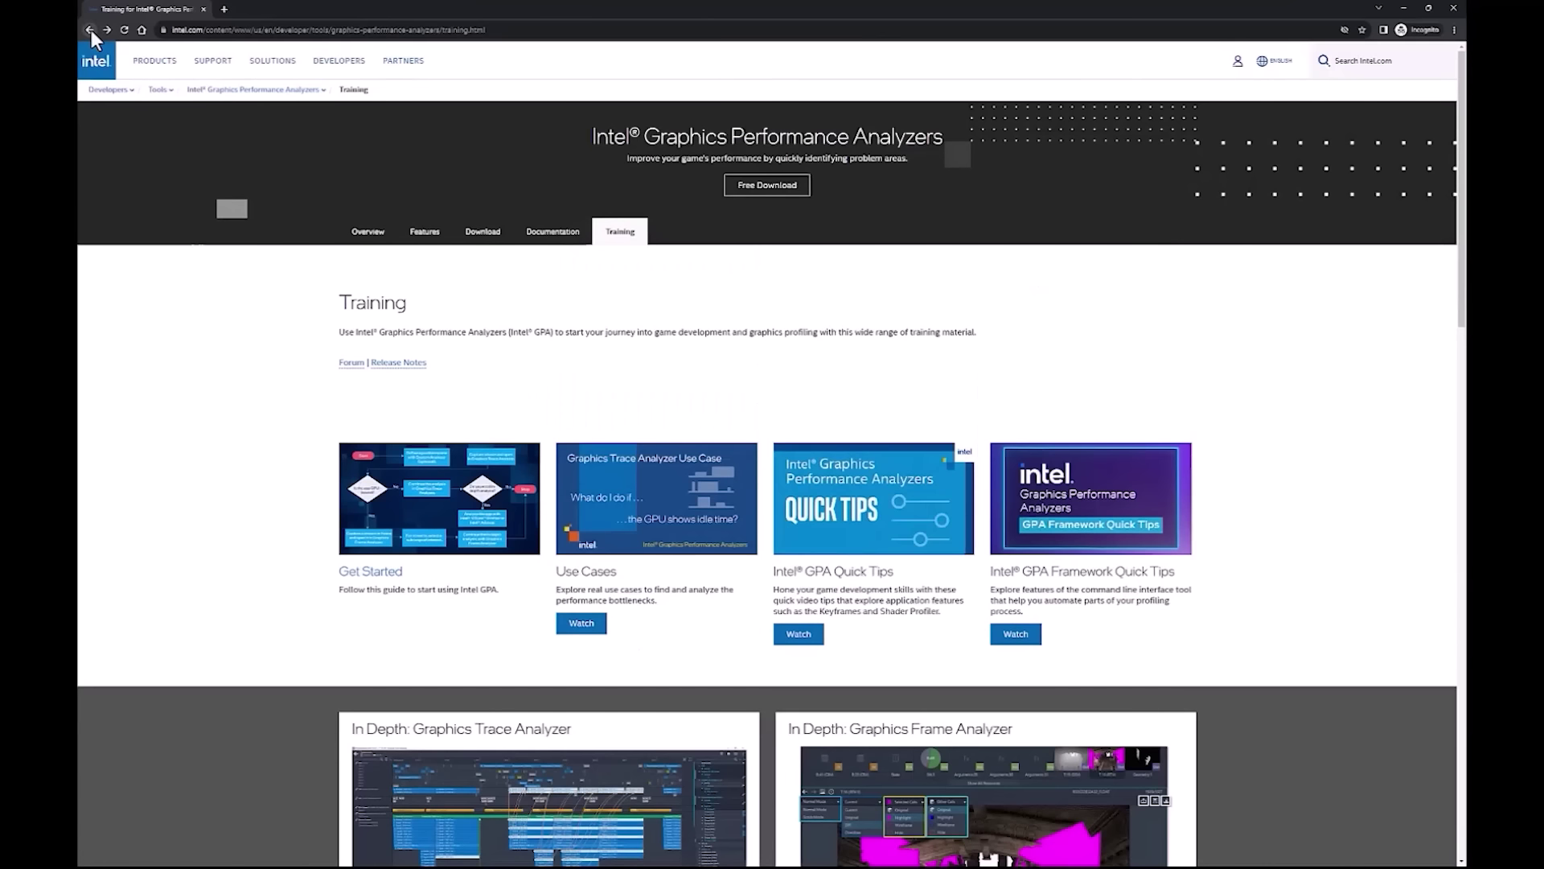